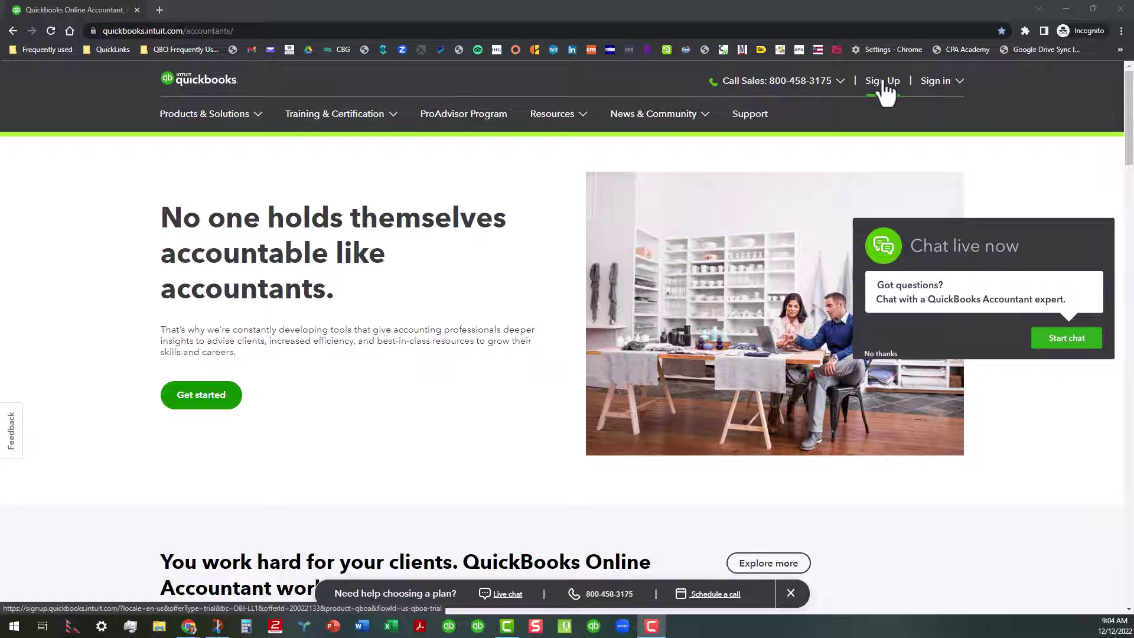
Load the Sign Up for QuickBooks Online Accountant form from the top navigation
left_click(884, 80)
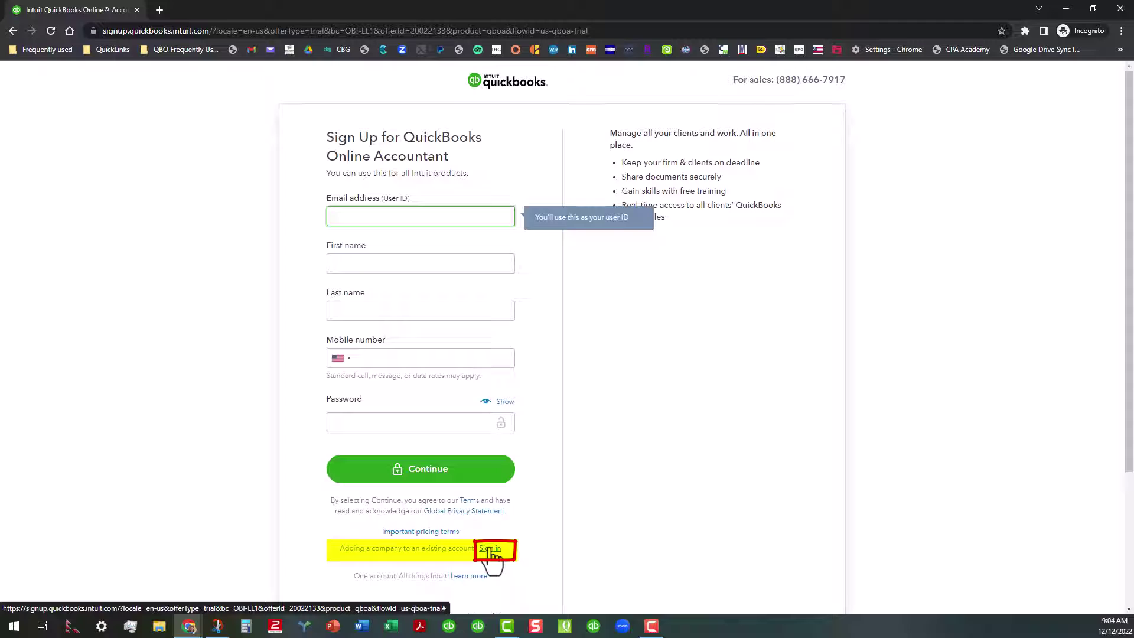
Choose Sign in under 'Adding a company to an existing account?' to use the existing Intuit ID
left_click(488, 549)
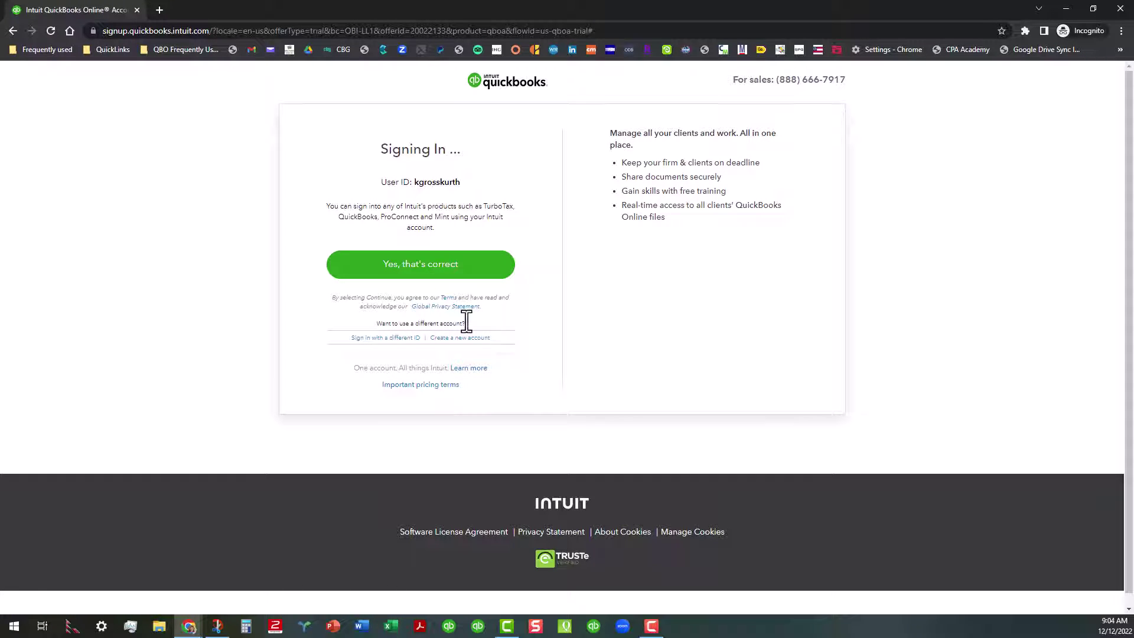
Go back to the sign-up form, then reach the accountants home page via the QBO Frequently Used bookmarks
left_click(477, 339)
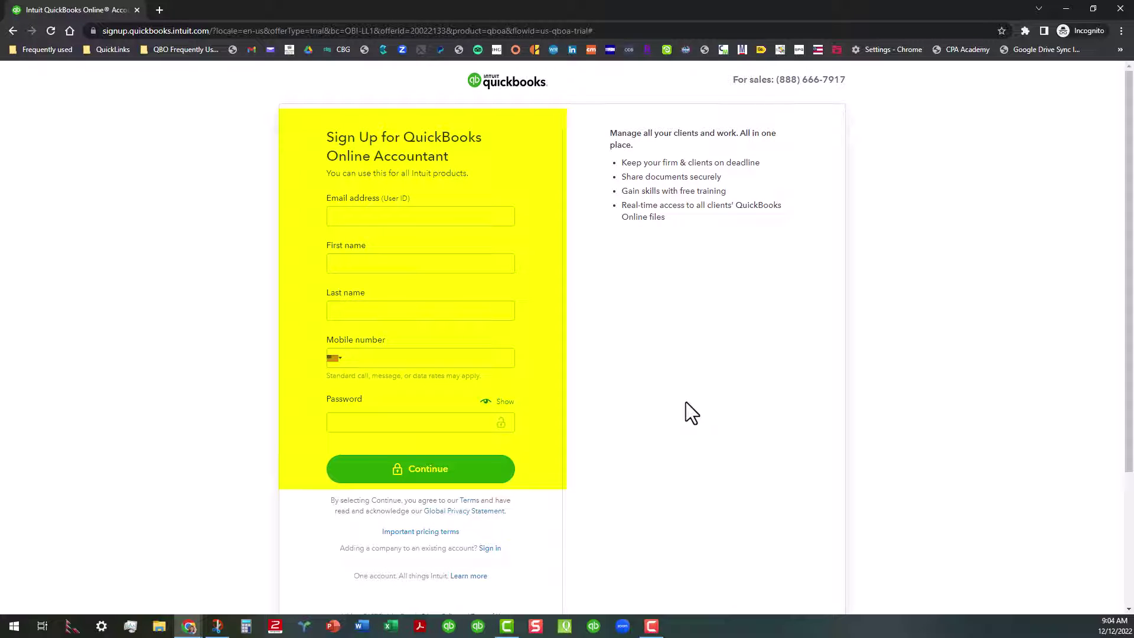
left_click(194, 51)
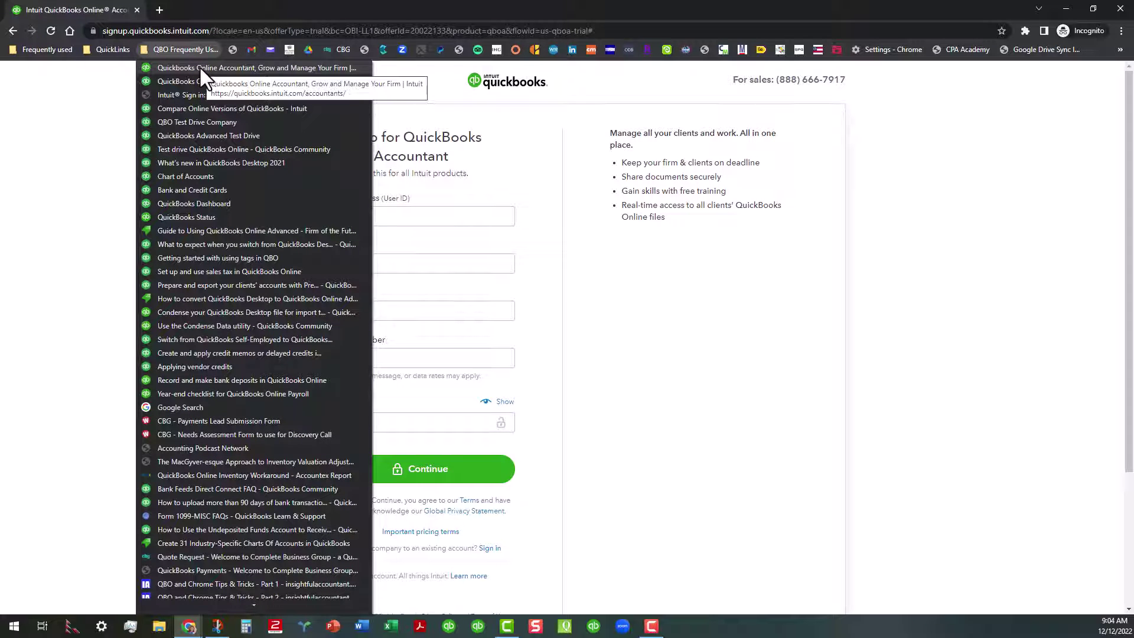
left_click(200, 67)
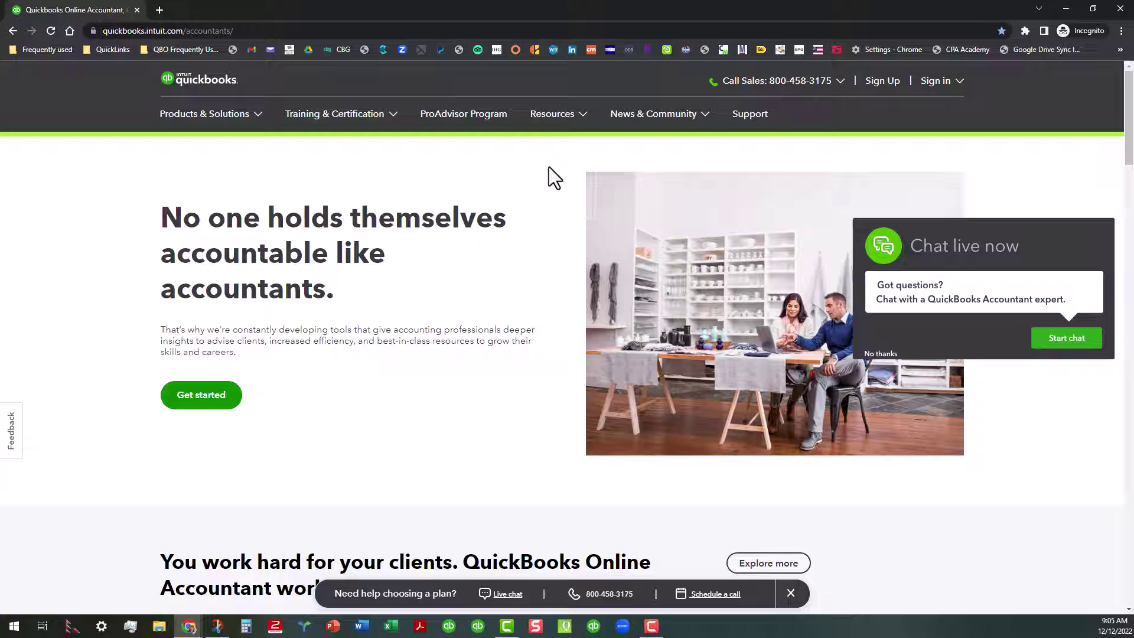
mouse_move(936, 80)
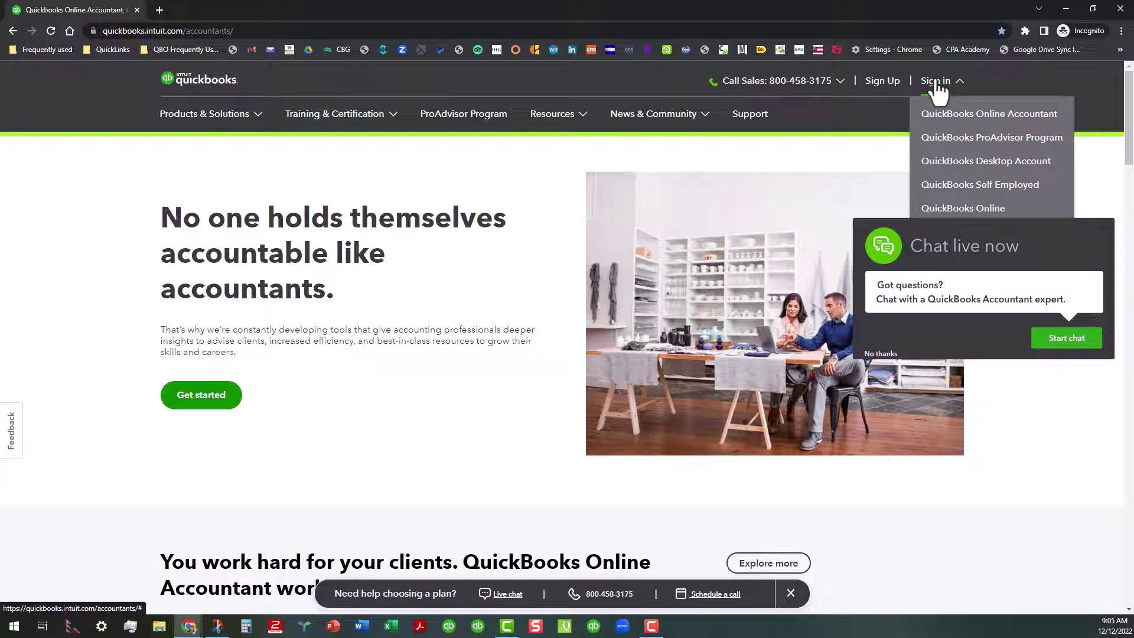
Sign in to the saved Intuit account for QuickBooks Online Accountant with the autofilled password
left_click(946, 127)
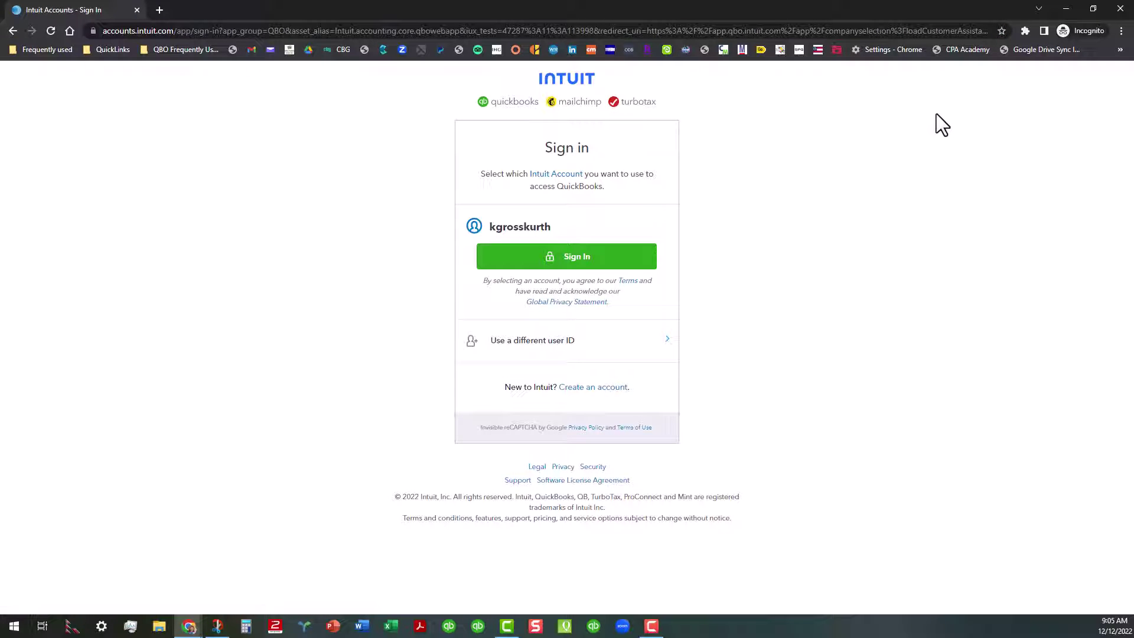
left_click(605, 264)
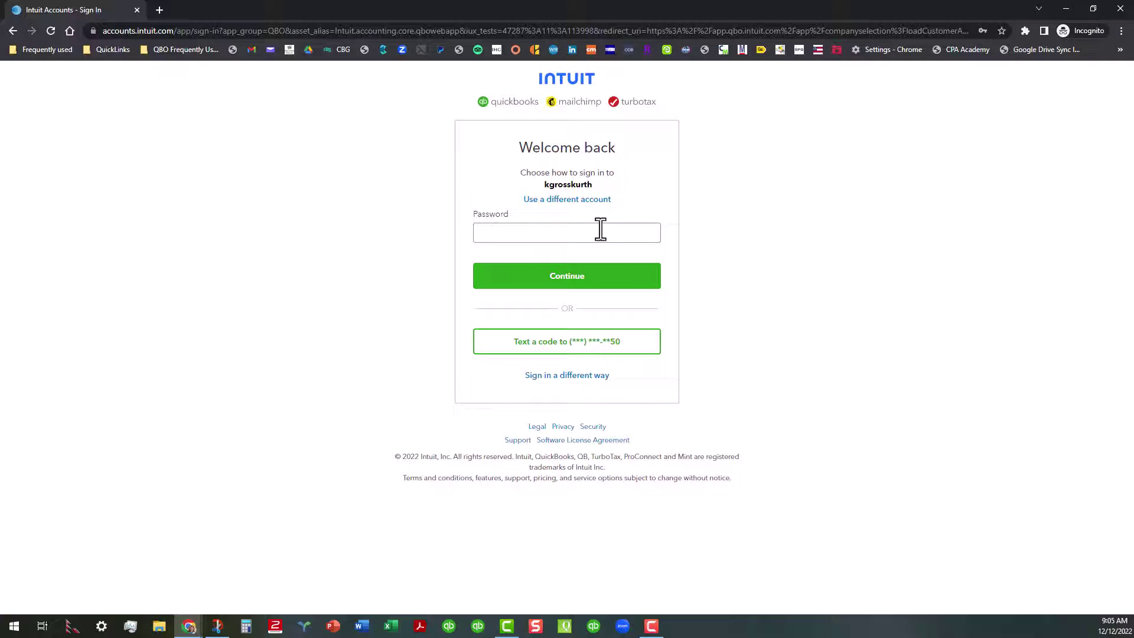
left_click(601, 229)
left_click(602, 268)
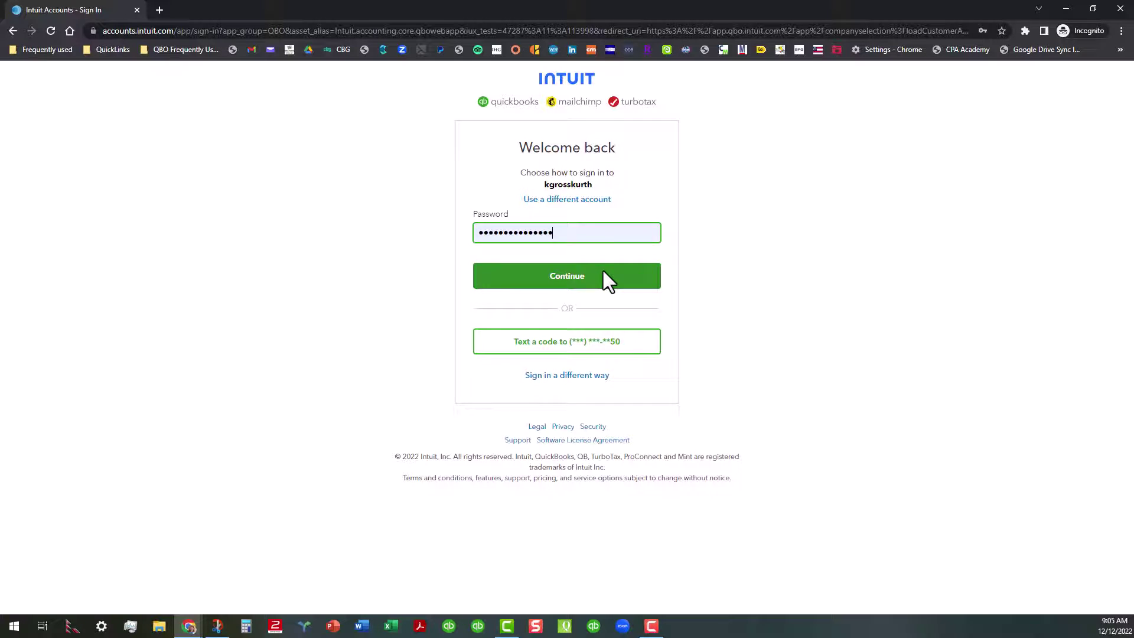
left_click(603, 277)
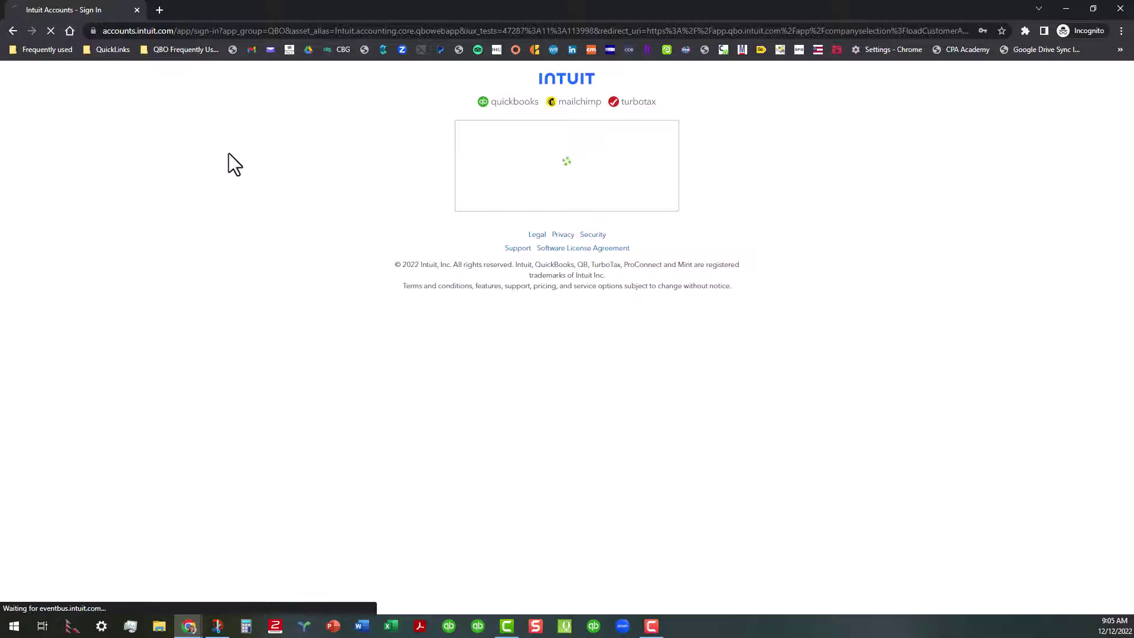